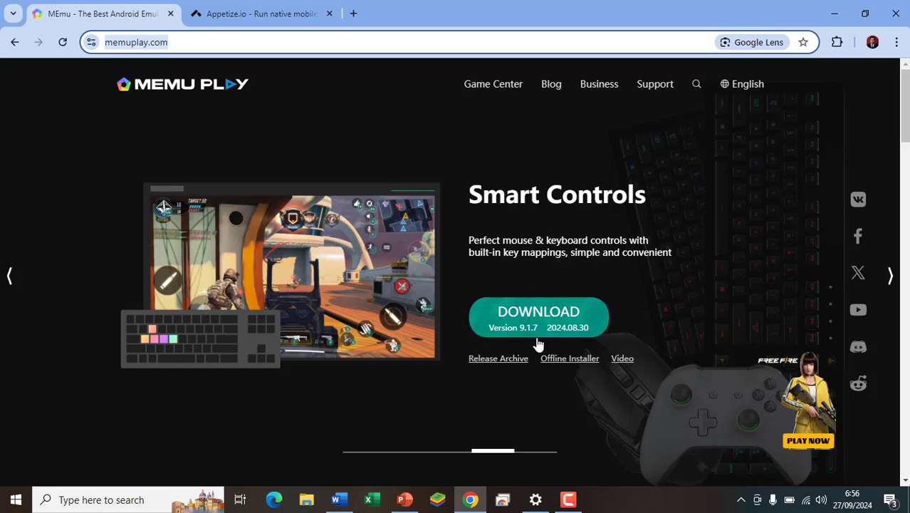
- Switch to PowerPoint to read slide 4, "Unduh dan Install File Downloadnya", and return to Chrome
click(405, 499)
key(Page_Down)
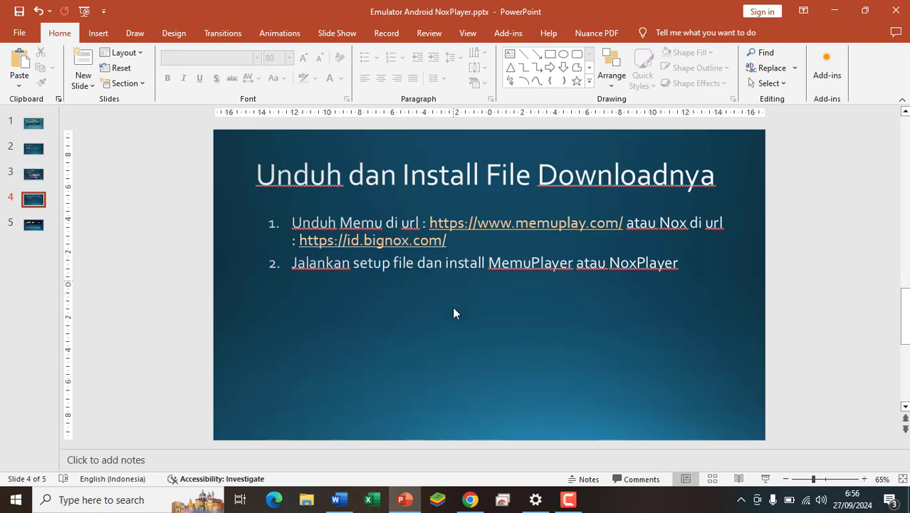
click(470, 501)
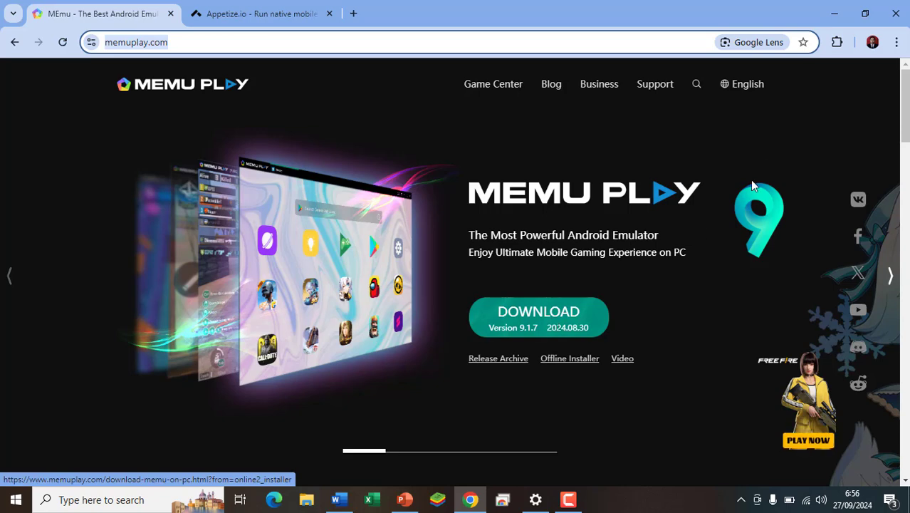
- Open Chrome's download history and run MEmu-setup-abroad-bd9f5d07.exe
click(896, 44)
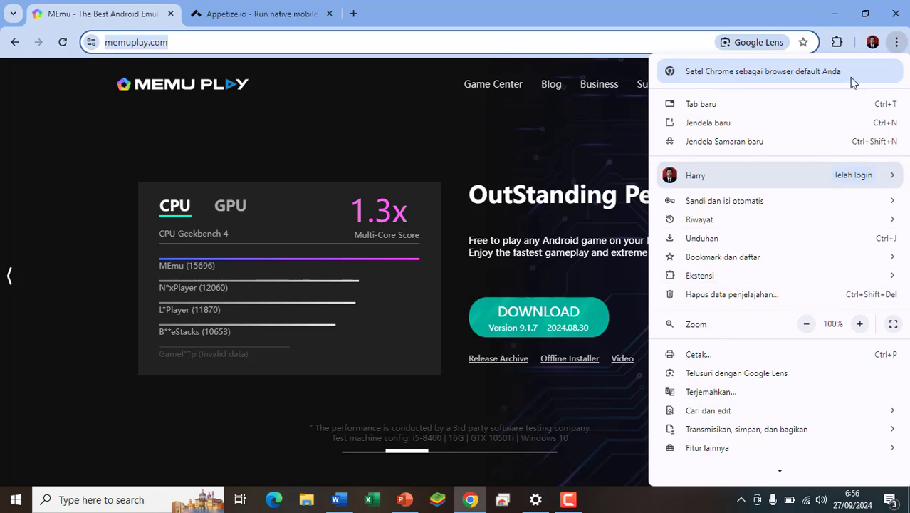
click(718, 246)
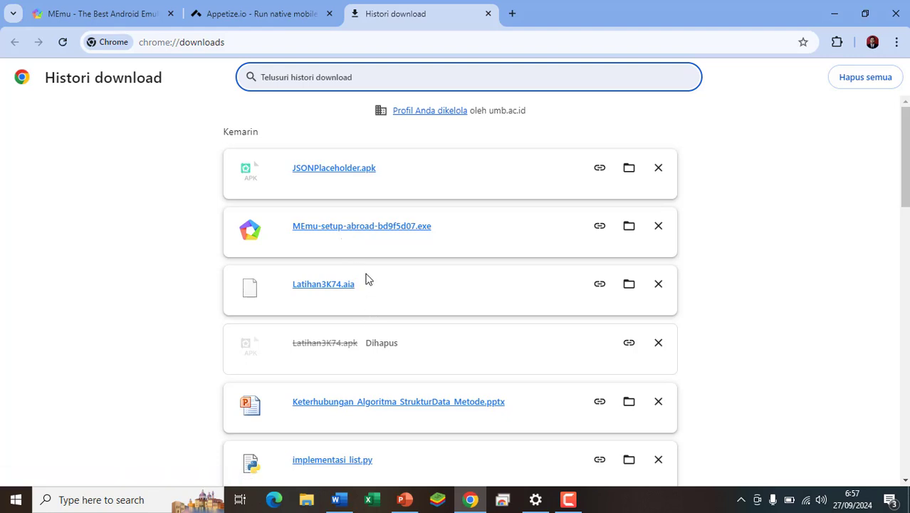
click(370, 228)
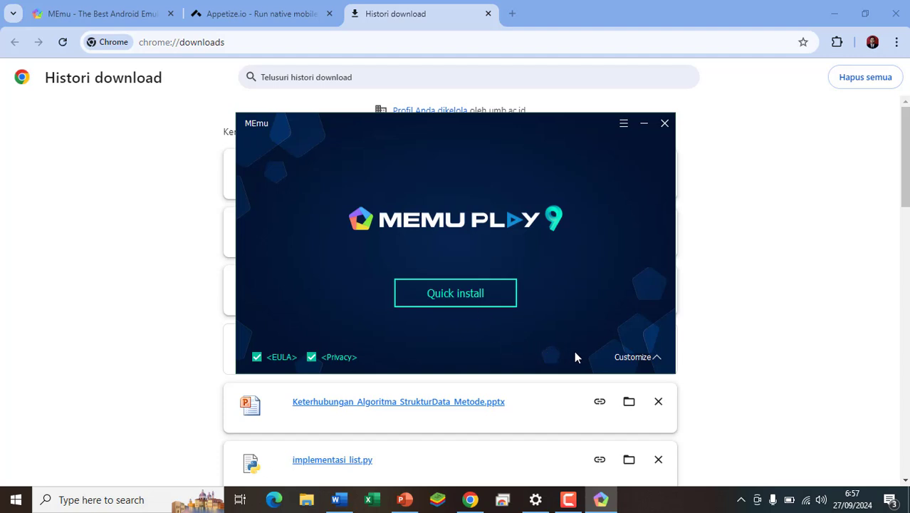
- Review the MEmu installer's custom installation path and folder chooser without choosing another location
click(638, 360)
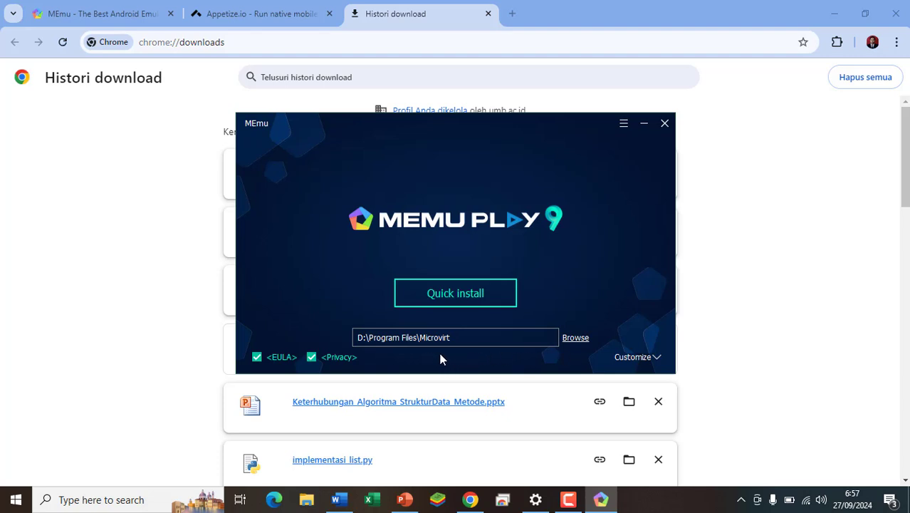
click(585, 340)
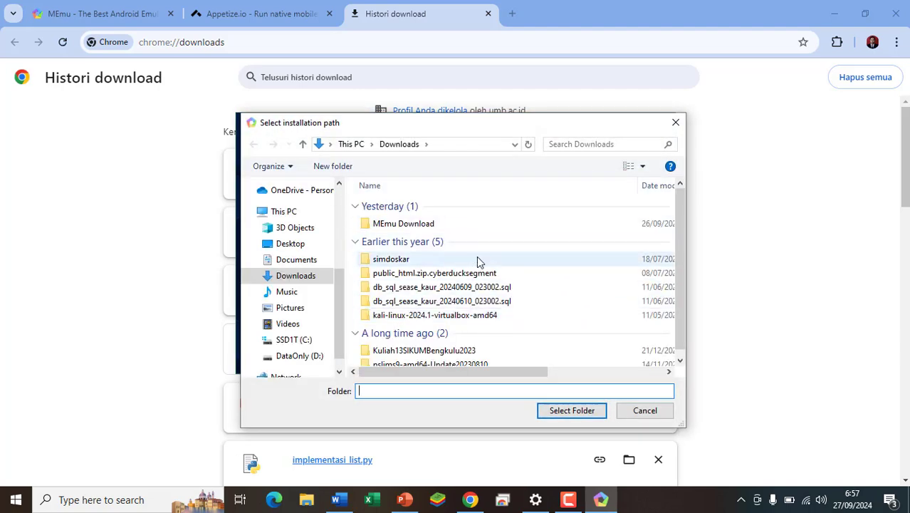
click(643, 410)
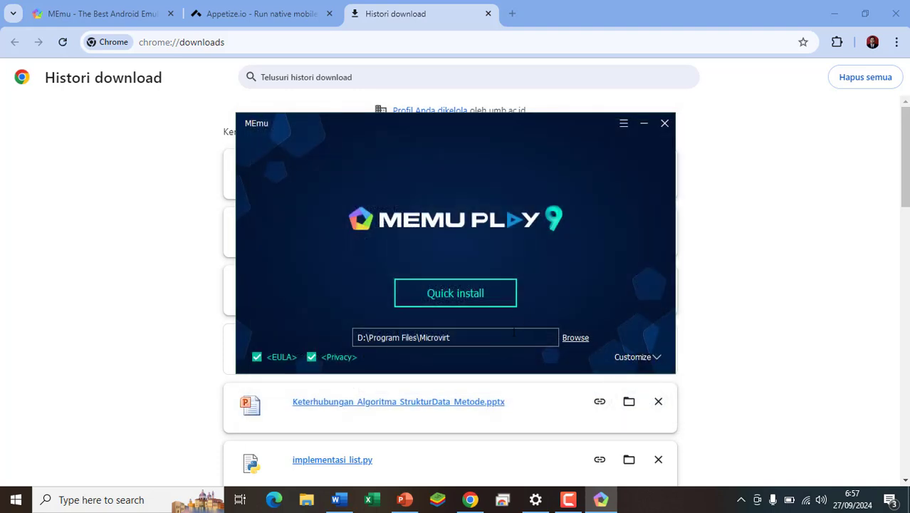
click(515, 335)
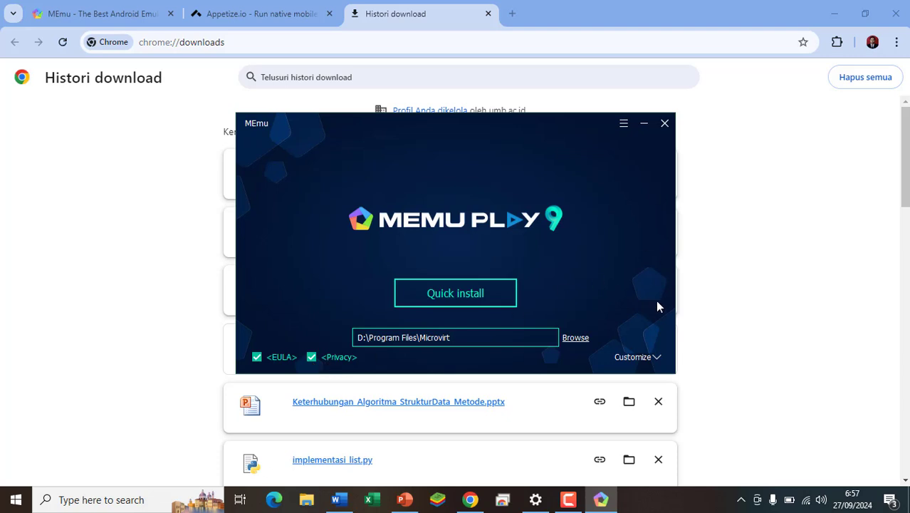
- Start the MEmu quick install and decline the 360 Total Security and Opera GX offers
click(491, 305)
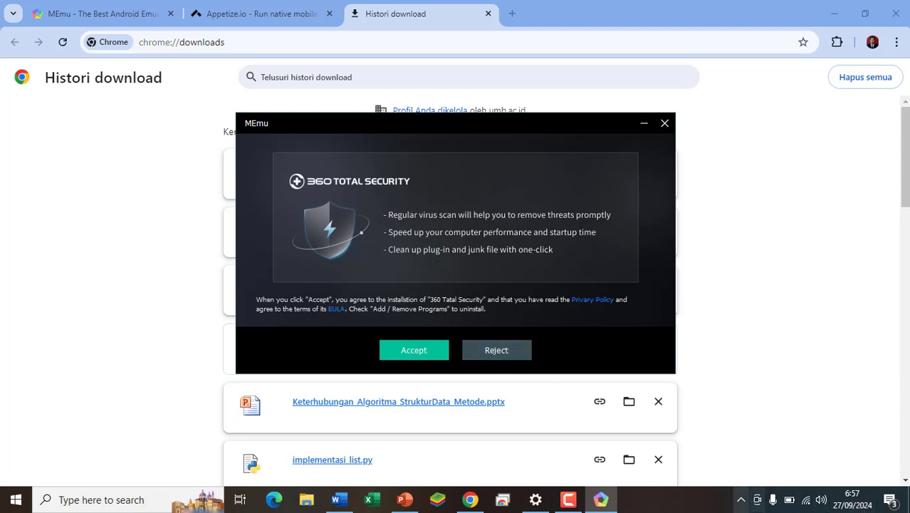
click(744, 501)
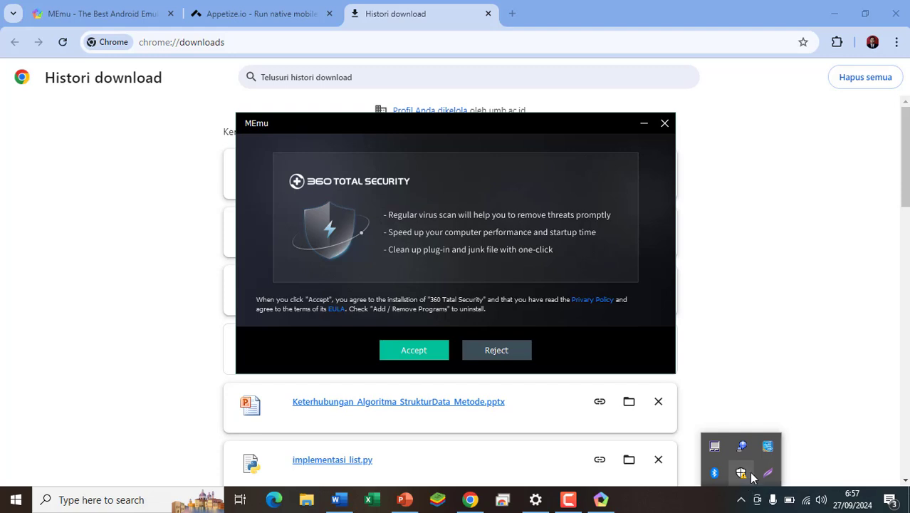
click(498, 351)
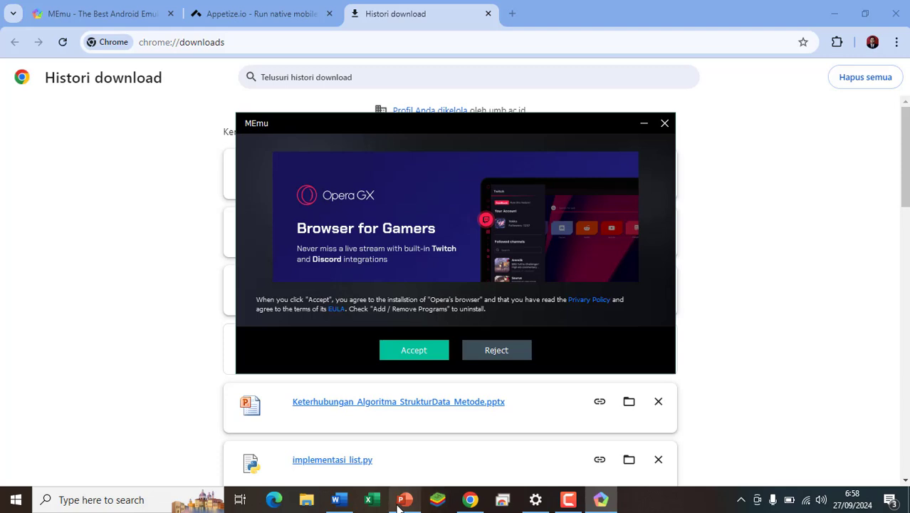
click(508, 350)
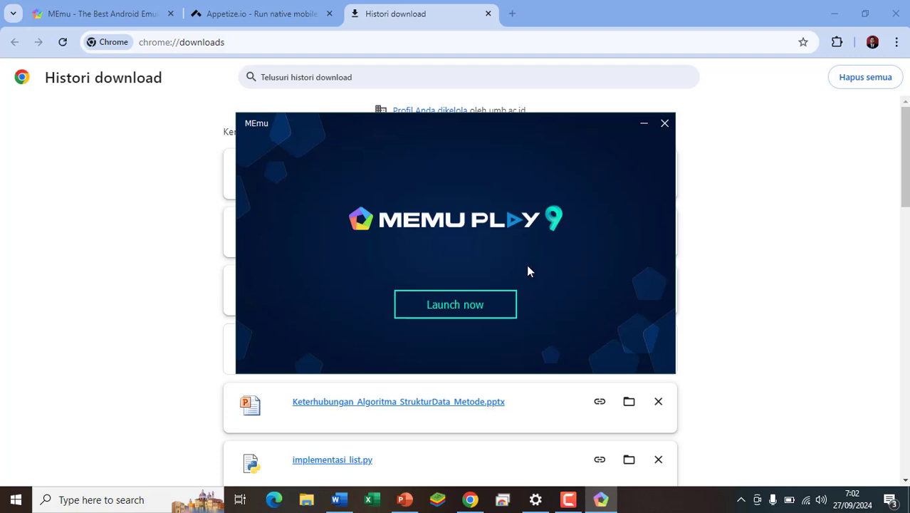
- Launch MEmu from the installer, close Chrome's download history, and bring the emulator window back to the front
click(463, 314)
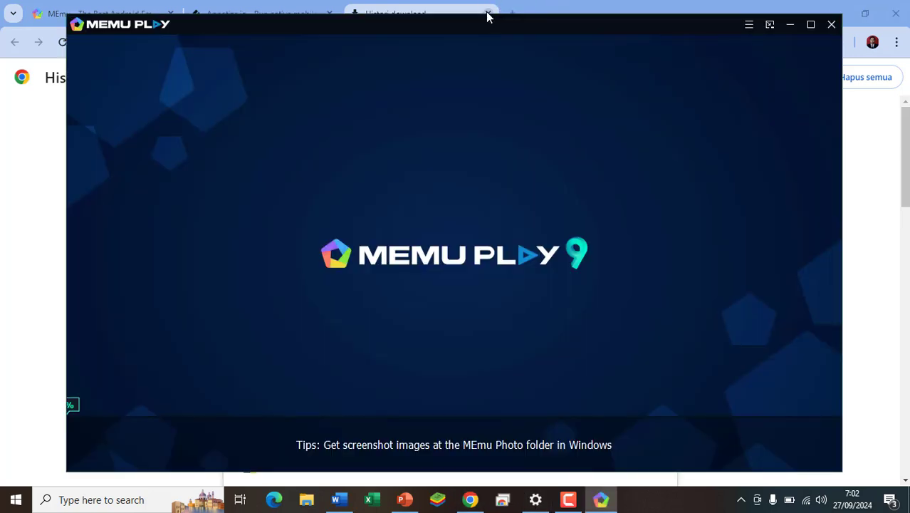
click(489, 14)
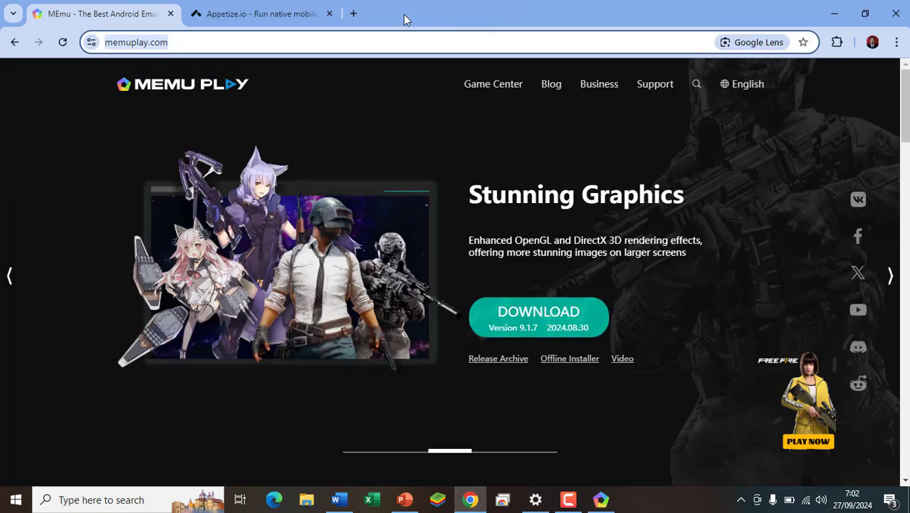
click(604, 503)
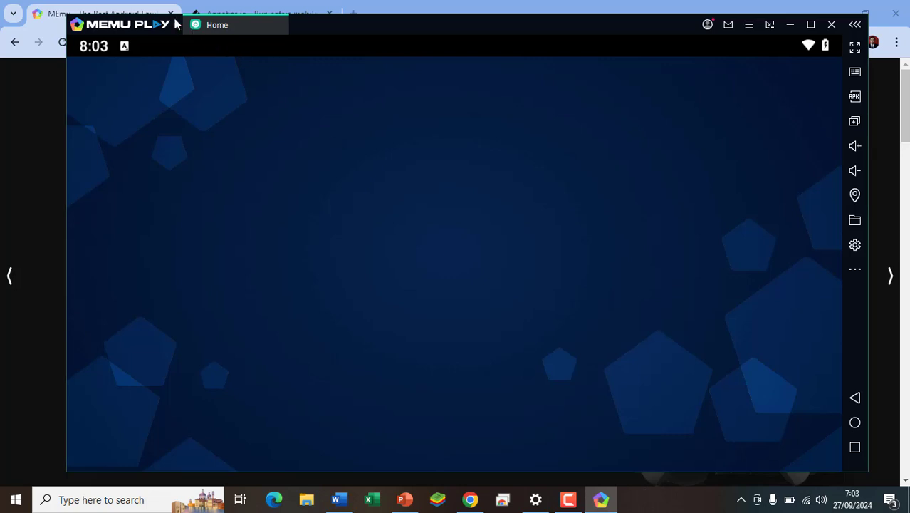
- Switch to Windows Settings and look through the installed programs under Apps & features, up to its sorting options
click(142, 10)
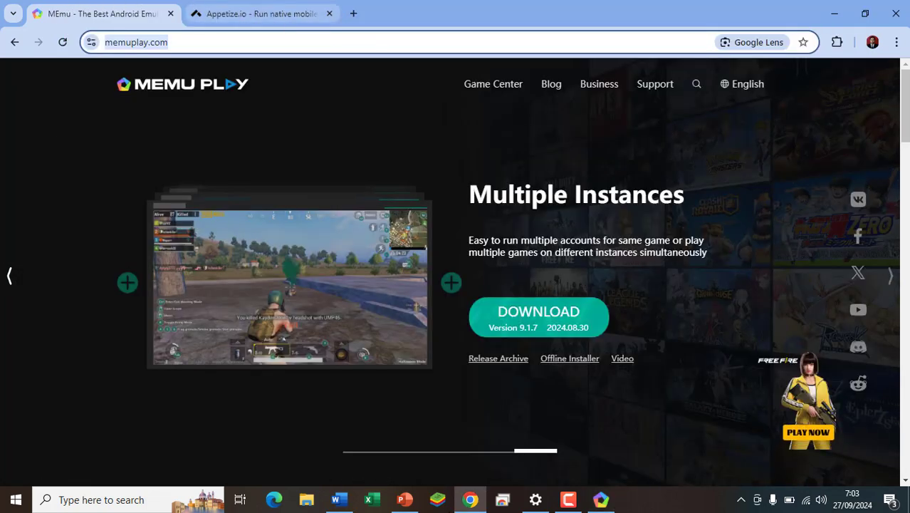
click(536, 500)
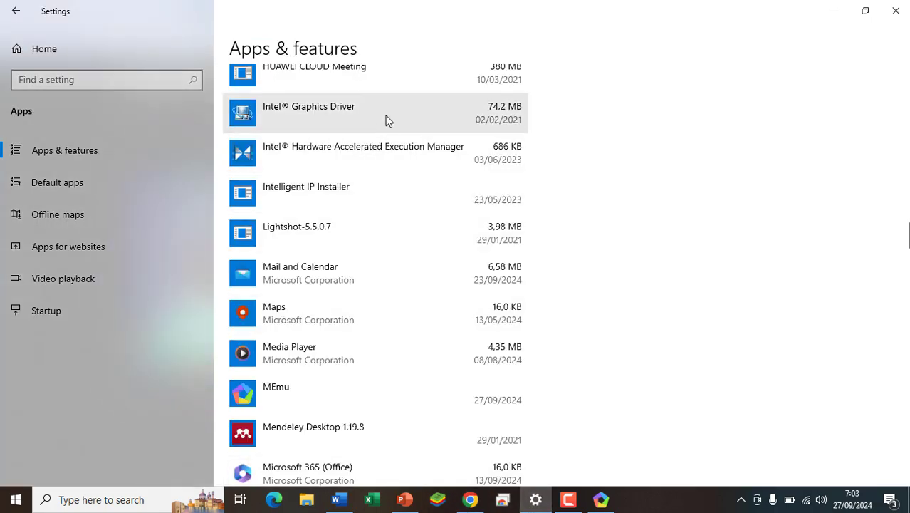
scroll(389, 121, up, 10)
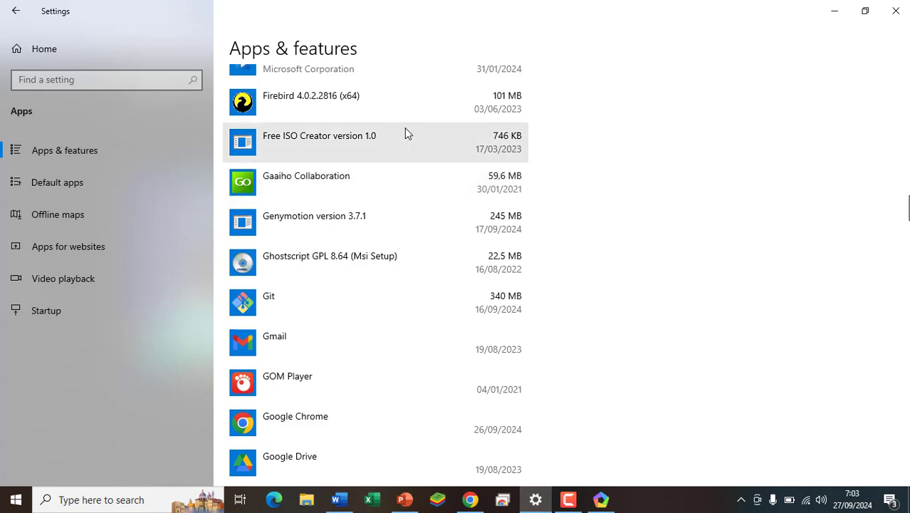
scroll(404, 134, up, 15)
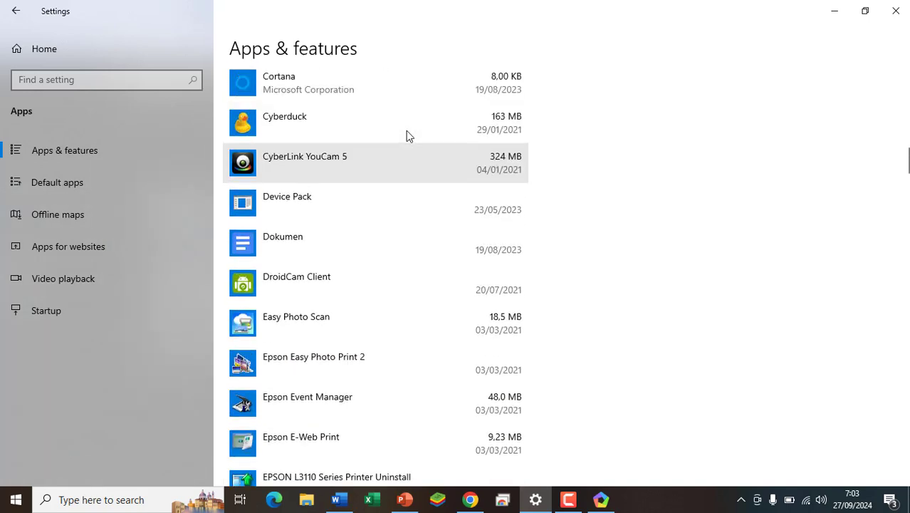
scroll(406, 135, up, 20)
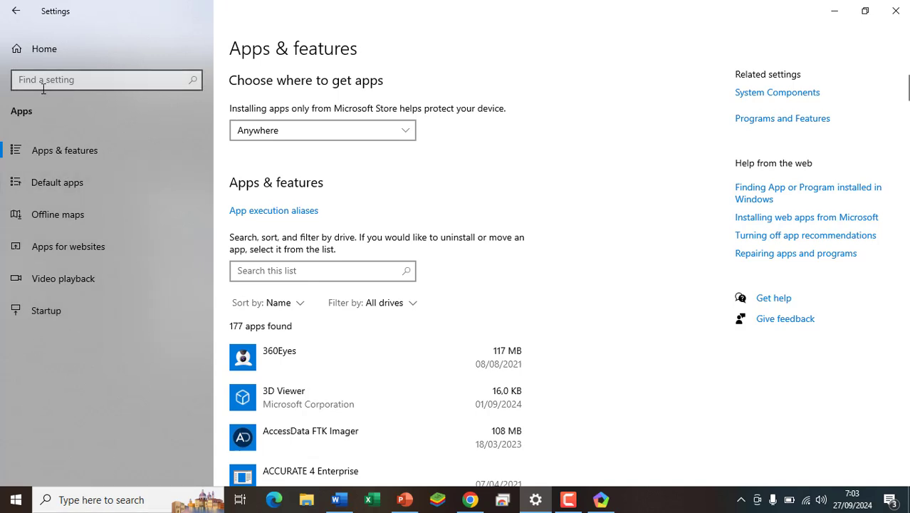
- Check the recently added programs in the Windows Start menu, dismiss it and return to Chrome
click(15, 500)
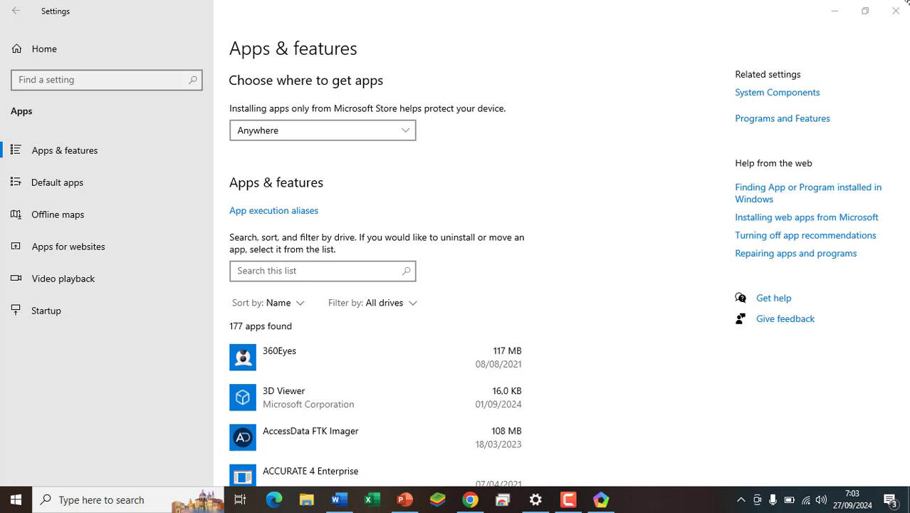
key(super)
mouse_move(20, 423)
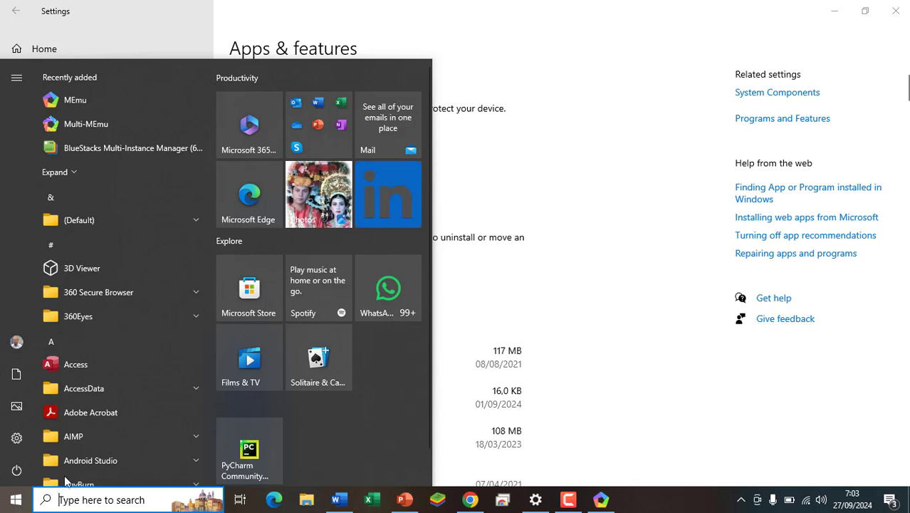
click(666, 403)
click(478, 505)
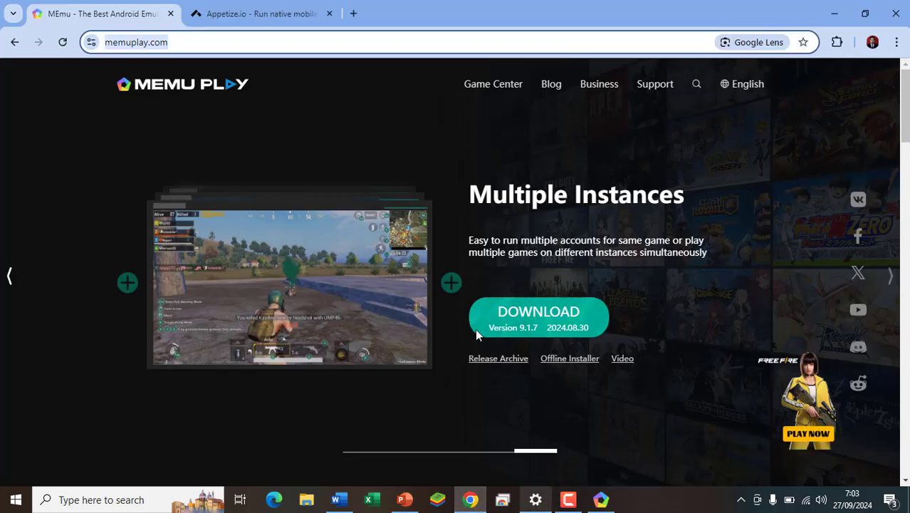
- Return to Windows Settings and sort the Apps & features list by install date
click(536, 499)
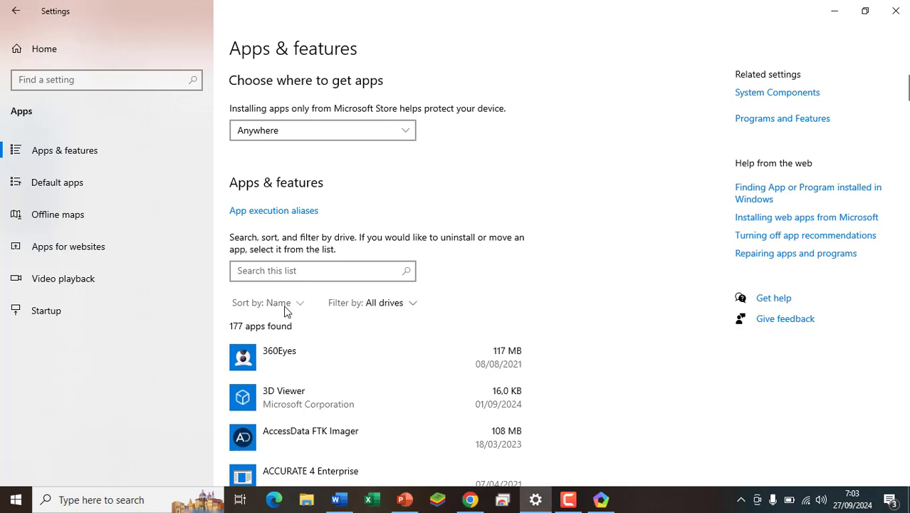
click(284, 307)
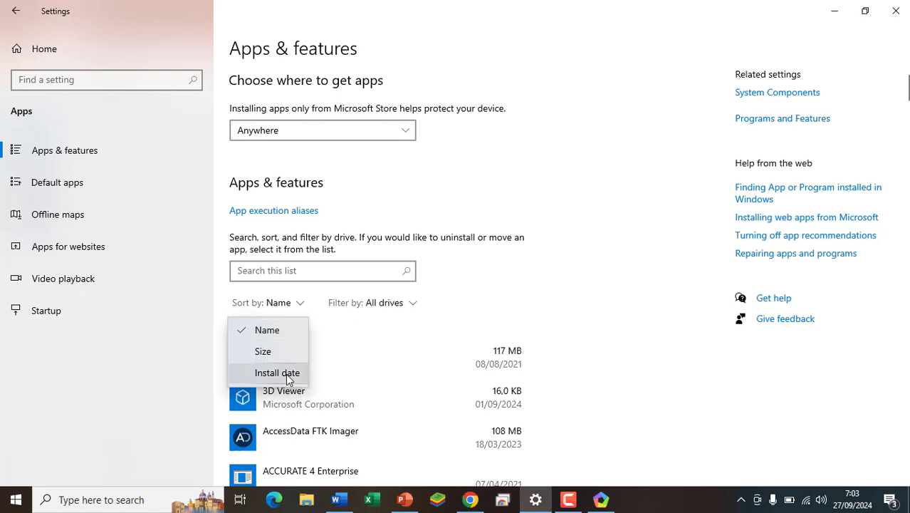
click(288, 374)
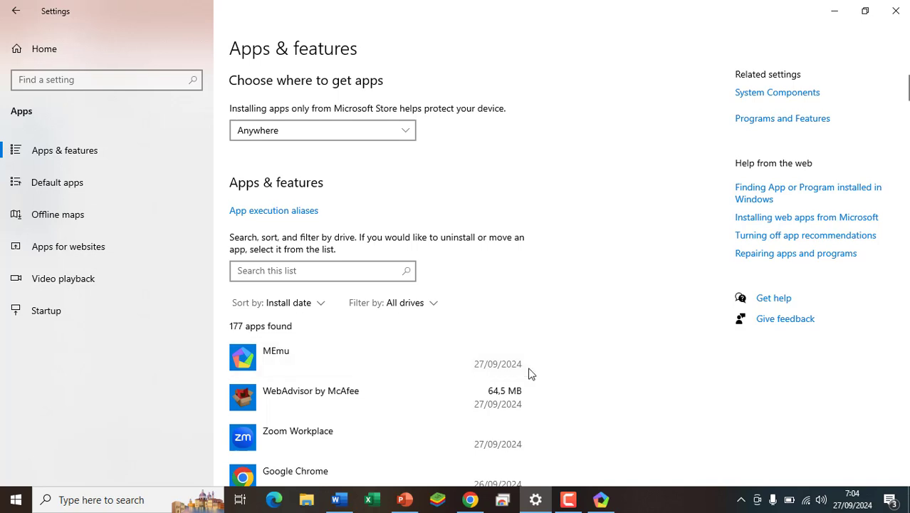
- Expand the MEmu entry among the installed apps to view its details and uninstall option, and close Settings
scroll(529, 373, down, 2)
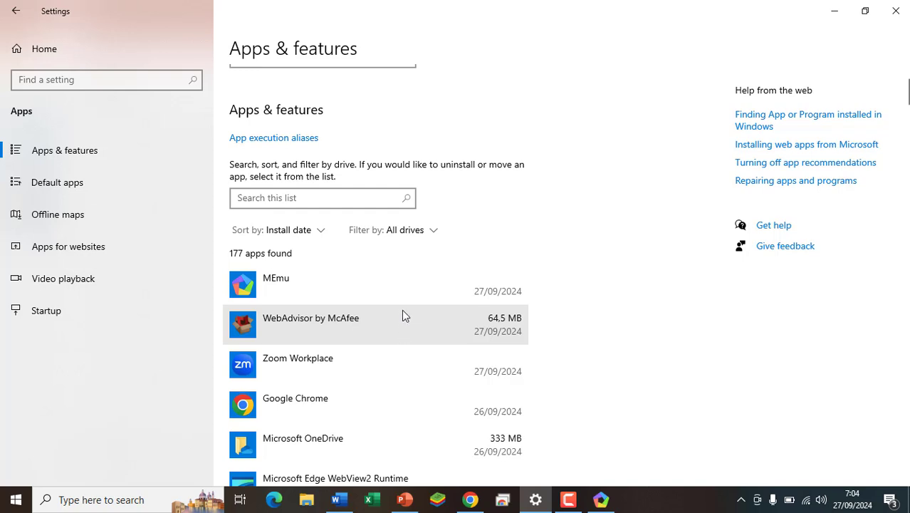
click(388, 279)
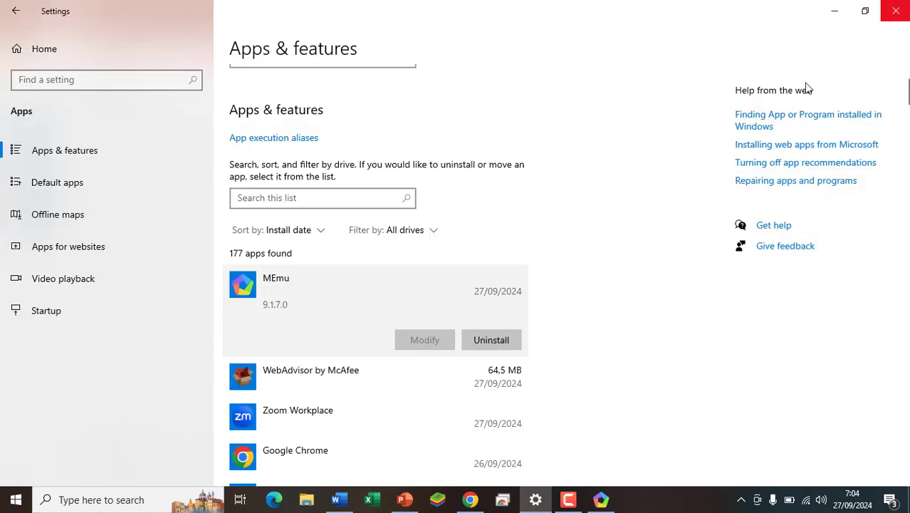
click(899, 11)
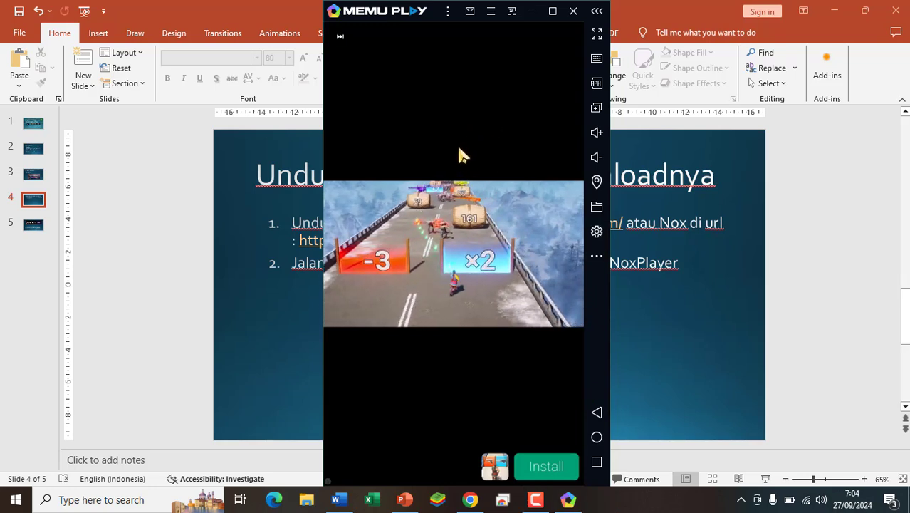
- Rotate the MEmu emulator screen to landscape and back to portrait
click(596, 256)
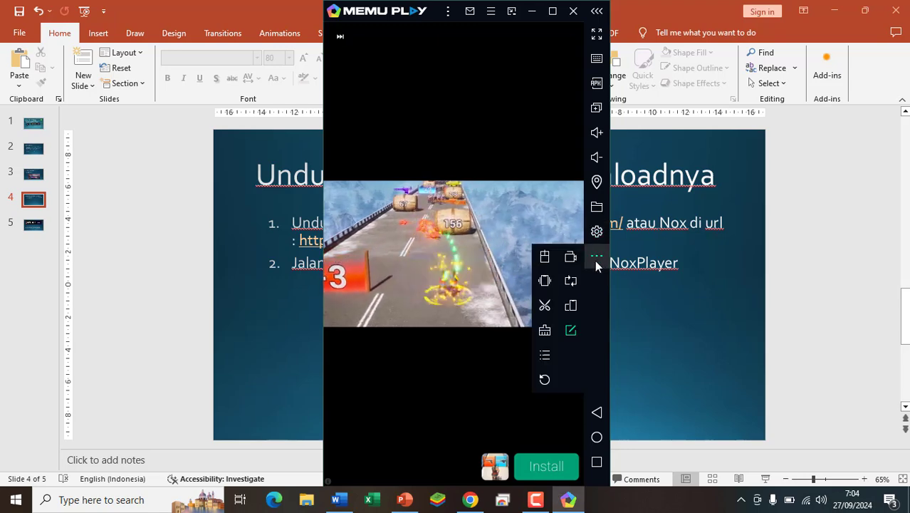
click(571, 307)
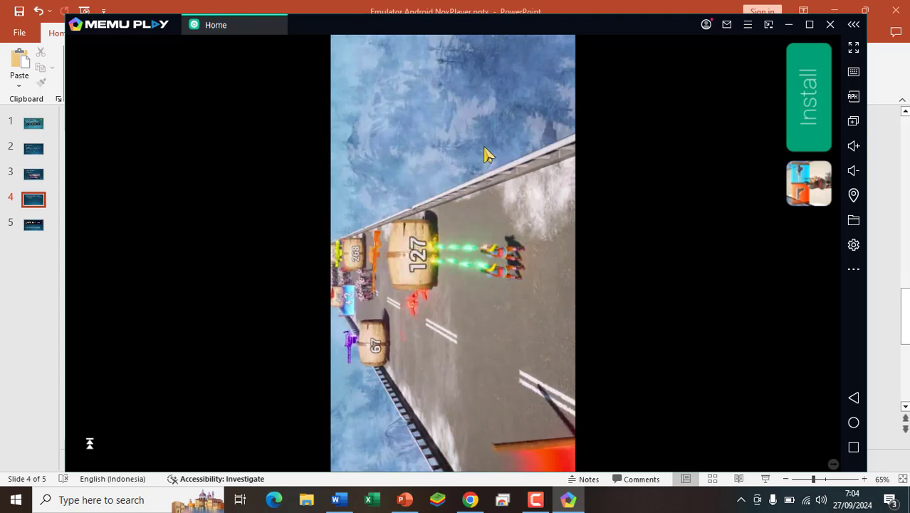
click(856, 270)
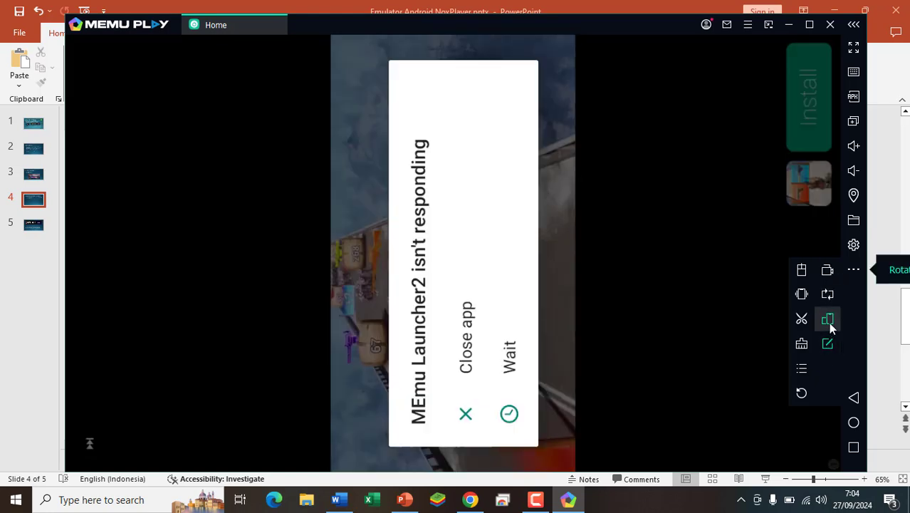
click(828, 320)
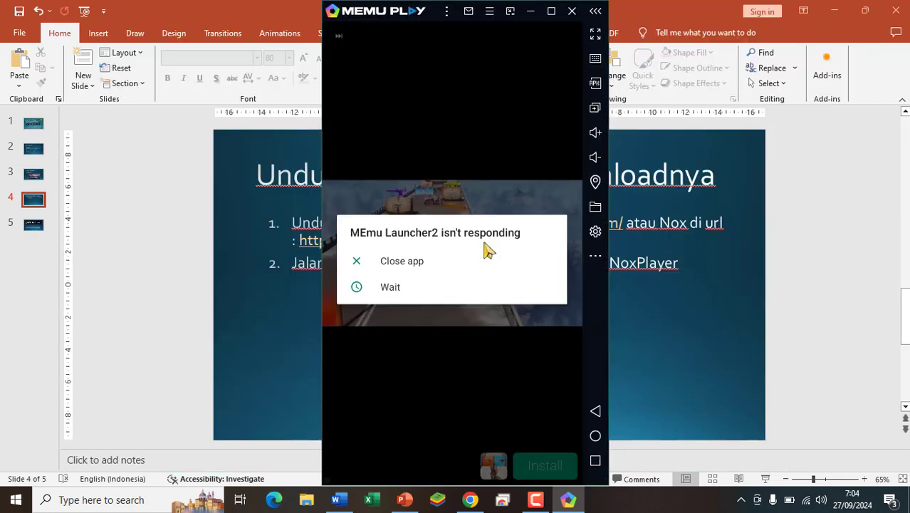
- Choose to wait for the unresponsive MEmu Launcher2 and clear all recent apps in the emulator
click(393, 288)
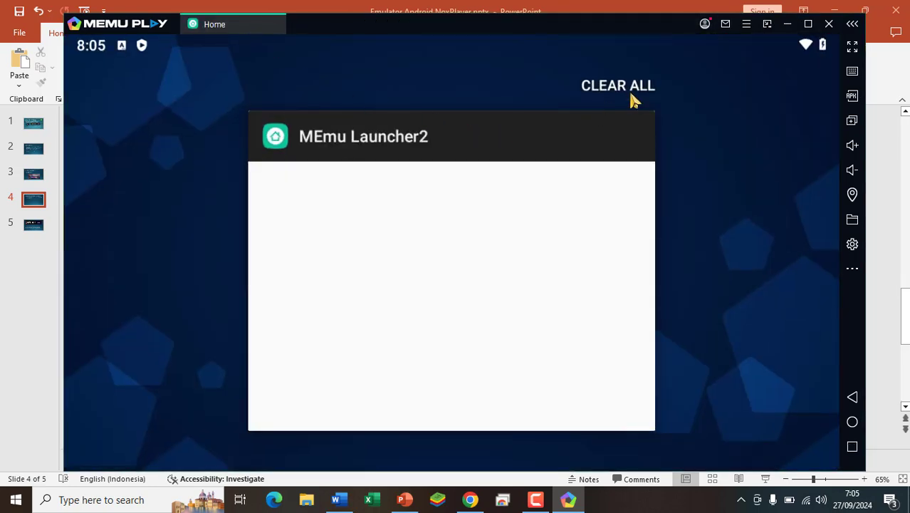
click(632, 98)
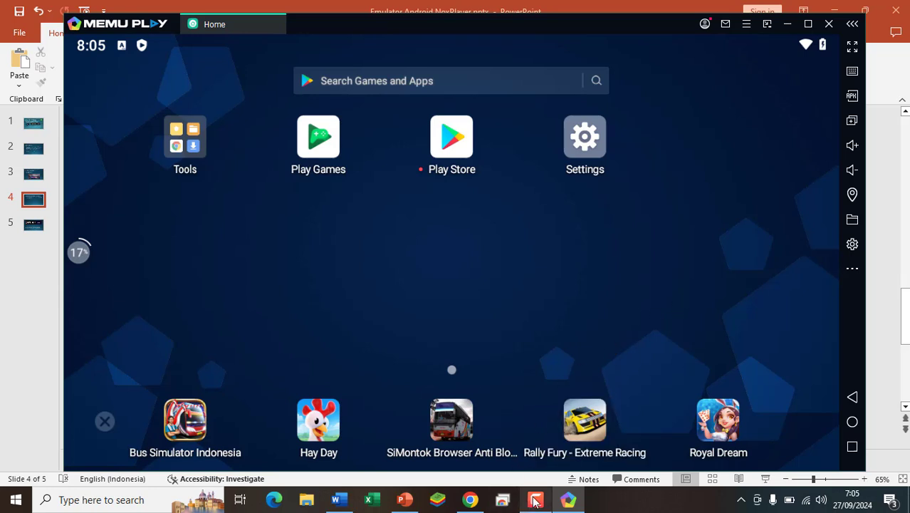
- Switch to PowerPoint and show slide 5, "Sesi Praktikum Instalasi"
mouse_move(535, 503)
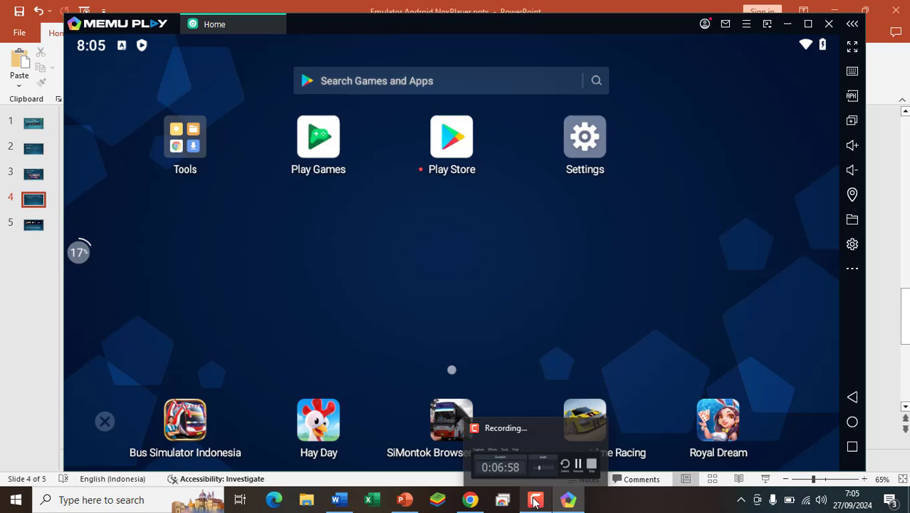
click(416, 502)
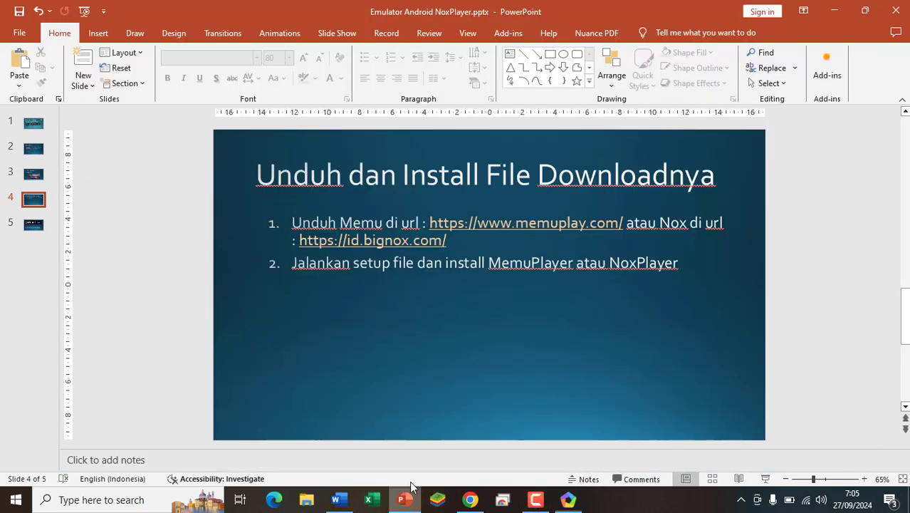
click(31, 224)
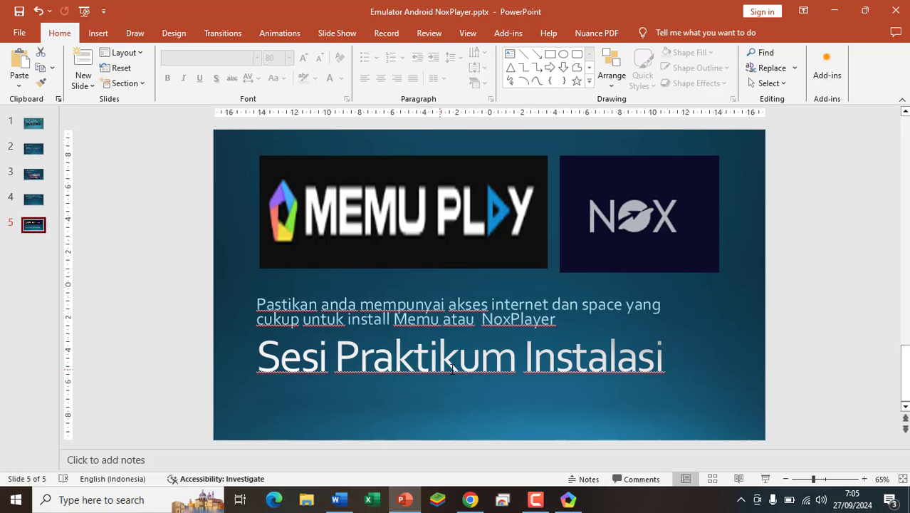